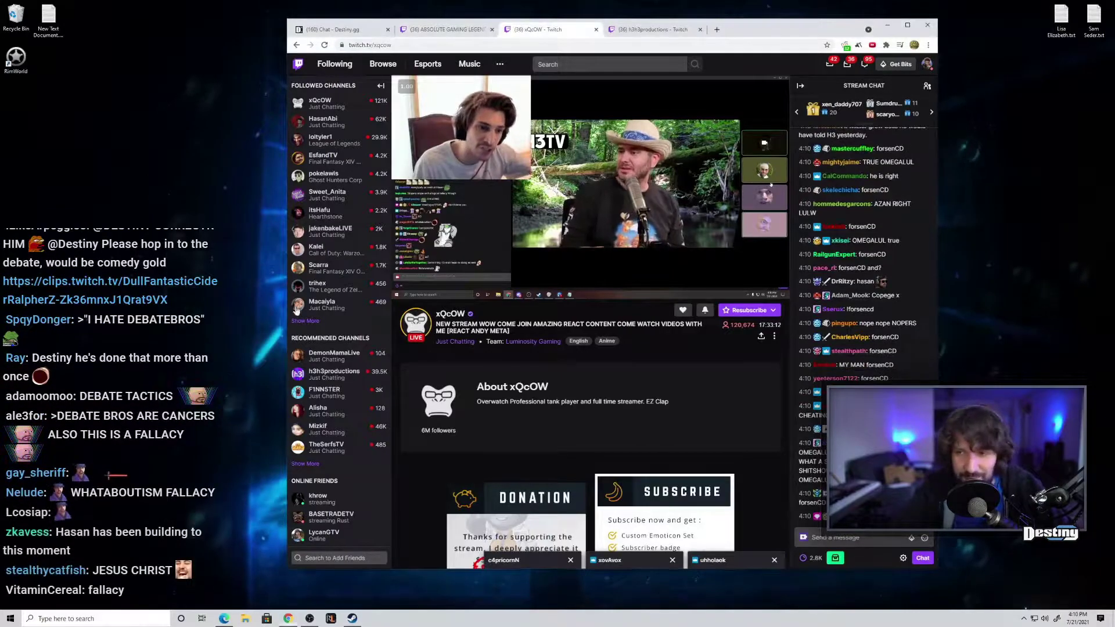
Step: Unmute the xQcOW live stream so its H3TV react audio plays
{"action": "left_click", "coordinate": [452, 290]}
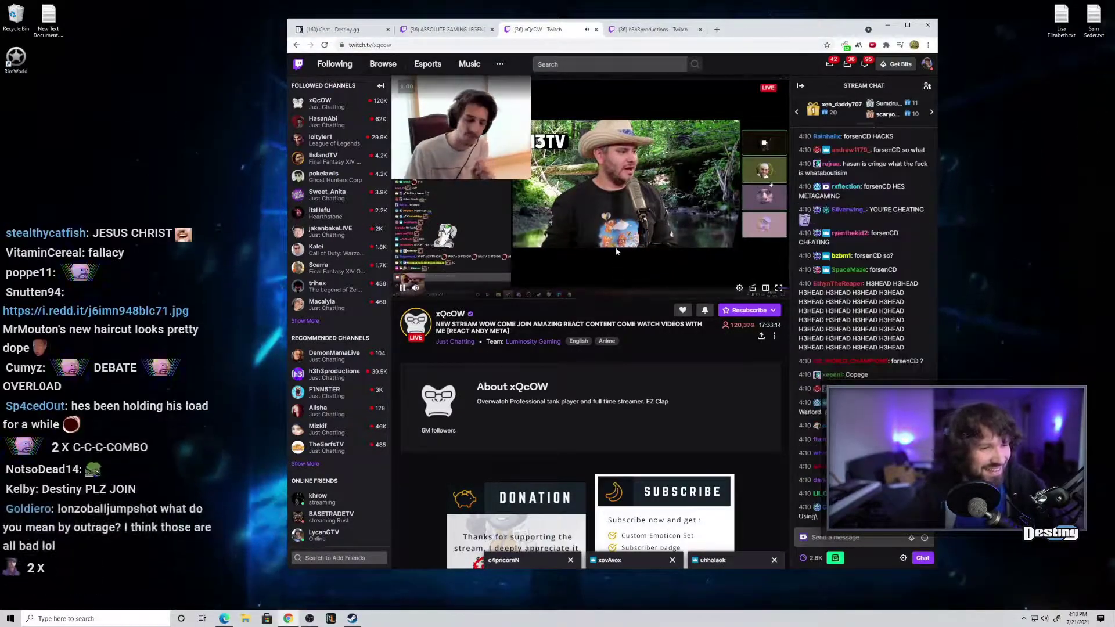